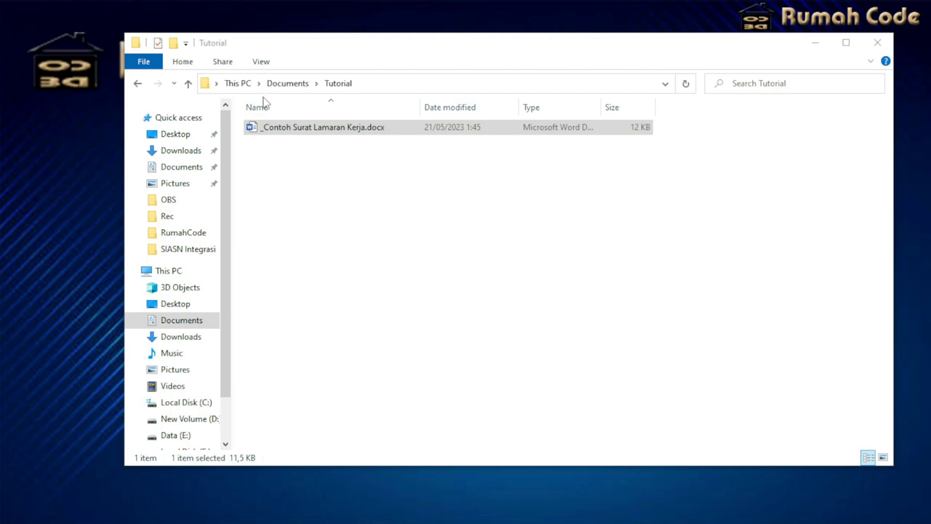
Step: Open _Contoh Surat Lamaran Kerja.docx from the Tutorial folder in Word
{"action": "left_click", "coordinate": [331, 129]}
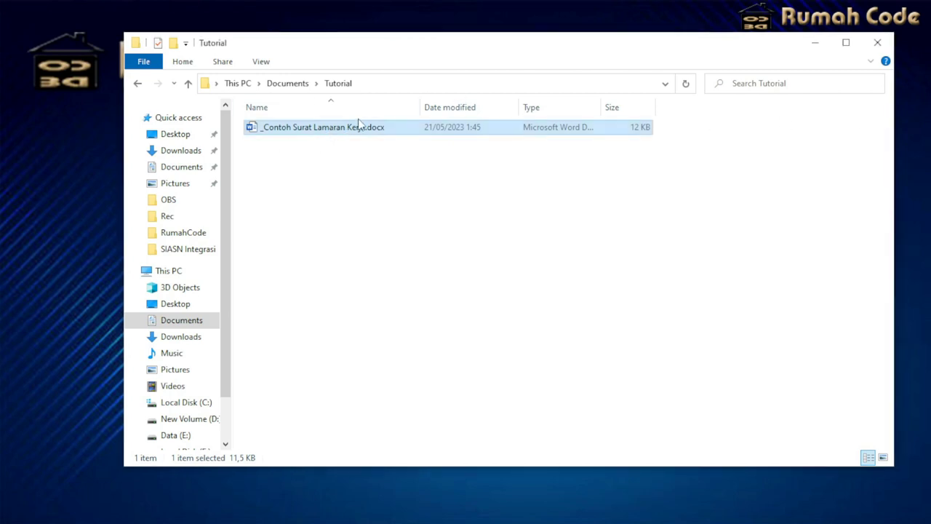
{"action": "double_click", "coordinate": [377, 131]}
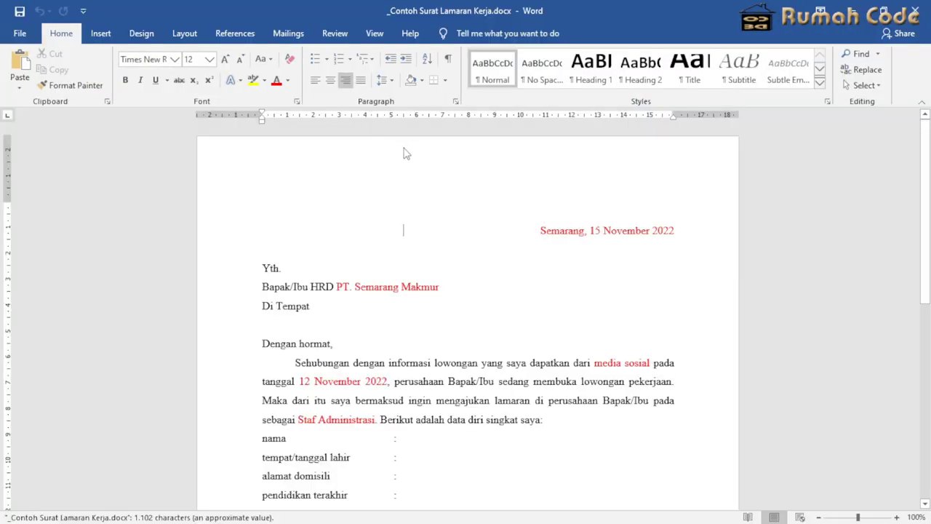
{"action": "left_click", "coordinate": [406, 154]}
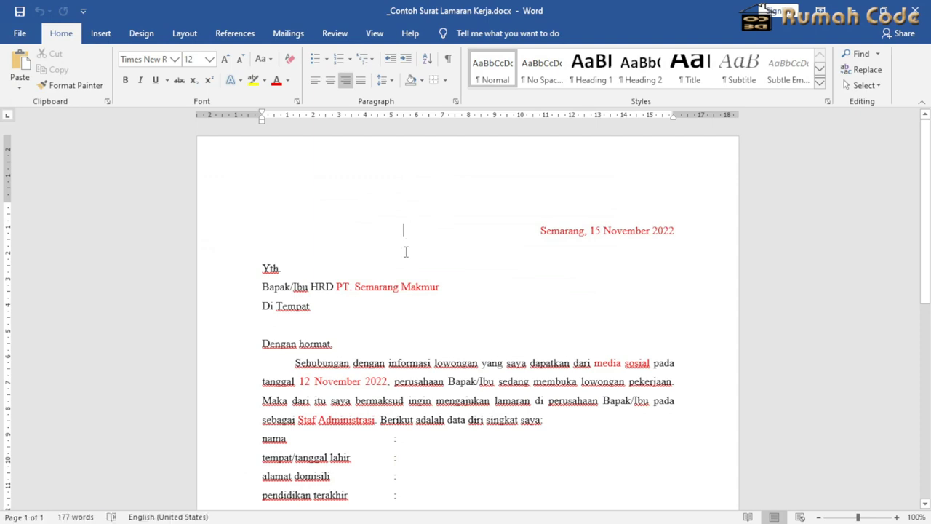
{"action": "scroll", "coordinate": [397, 274], "scroll_direction": "down", "scroll_amount": 3}
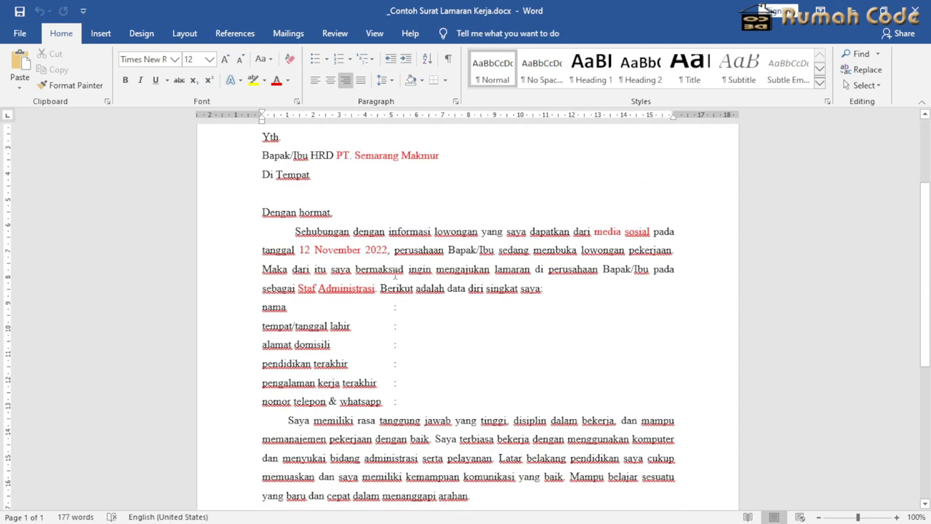
{"action": "scroll", "coordinate": [395, 274], "scroll_direction": "up", "scroll_amount": 3}
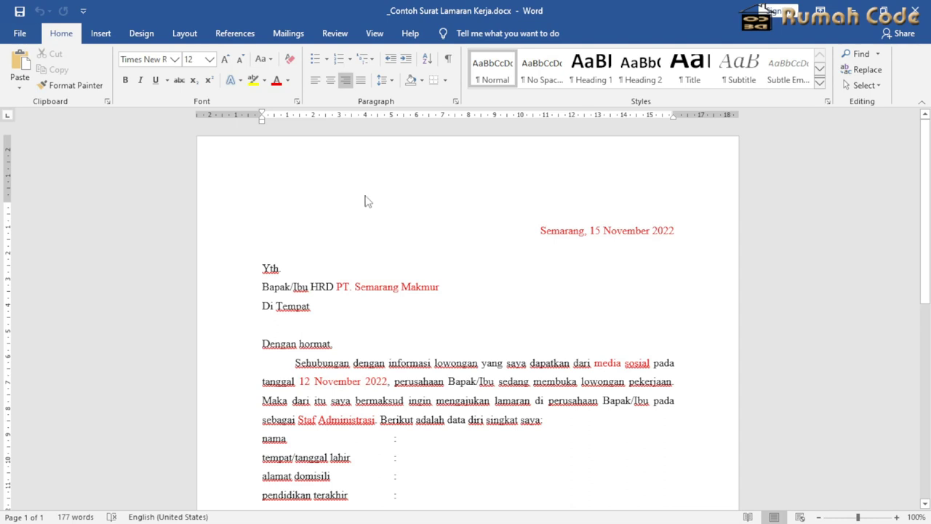
Step: Save a copy of the letter to the Tutorial folder as PDF (*.pdf)
{"action": "left_click", "coordinate": [20, 34]}
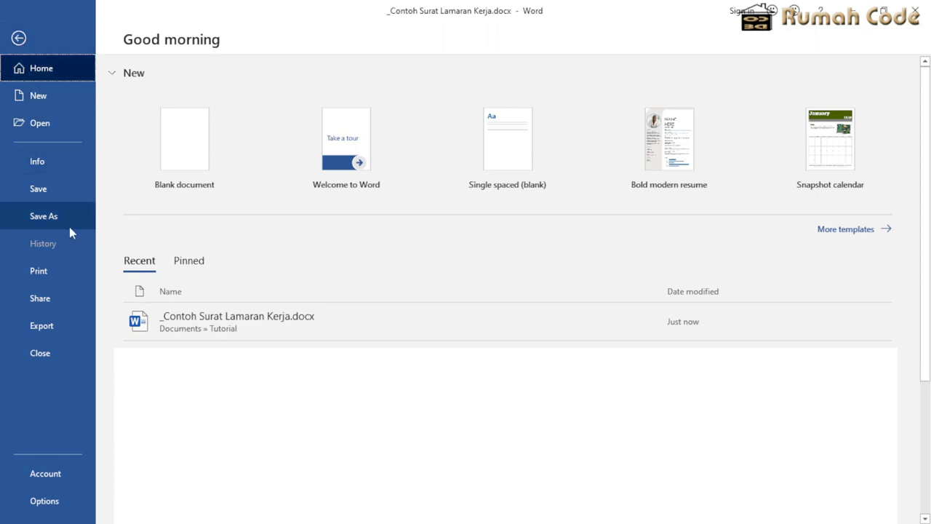
{"action": "left_click", "coordinate": [48, 219]}
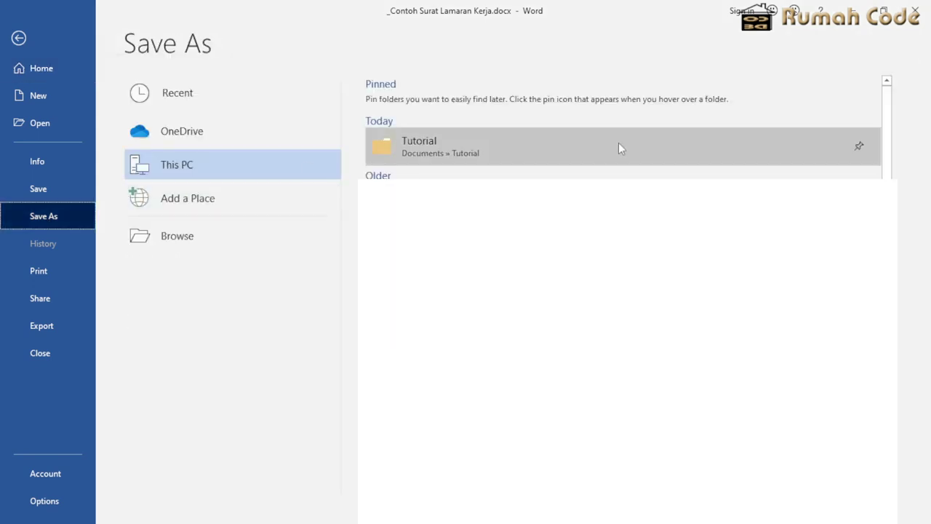
{"action": "left_click", "coordinate": [620, 143]}
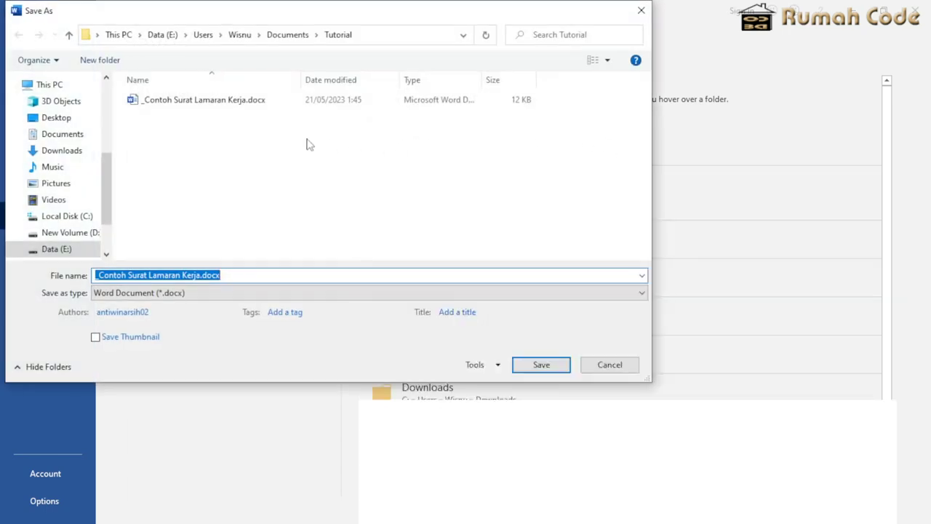
{"action": "left_click", "coordinate": [127, 294]}
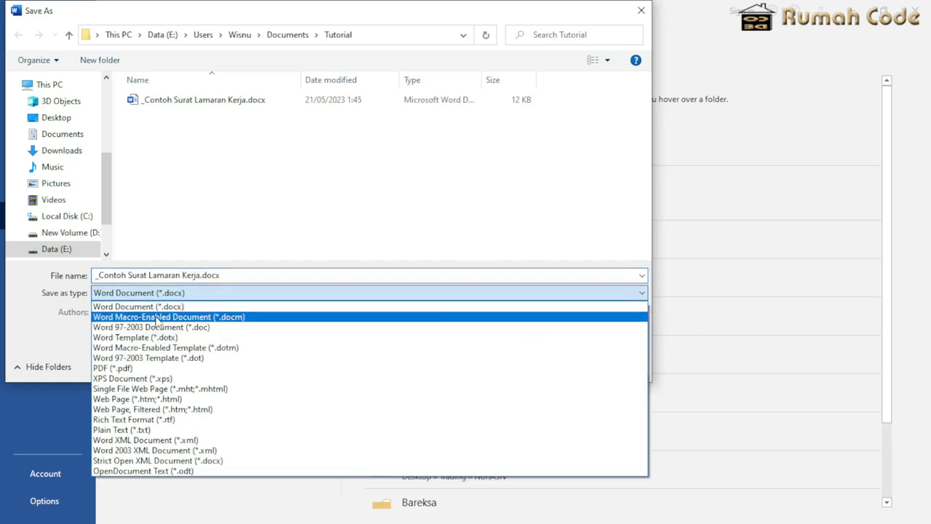
{"action": "left_click", "coordinate": [153, 370]}
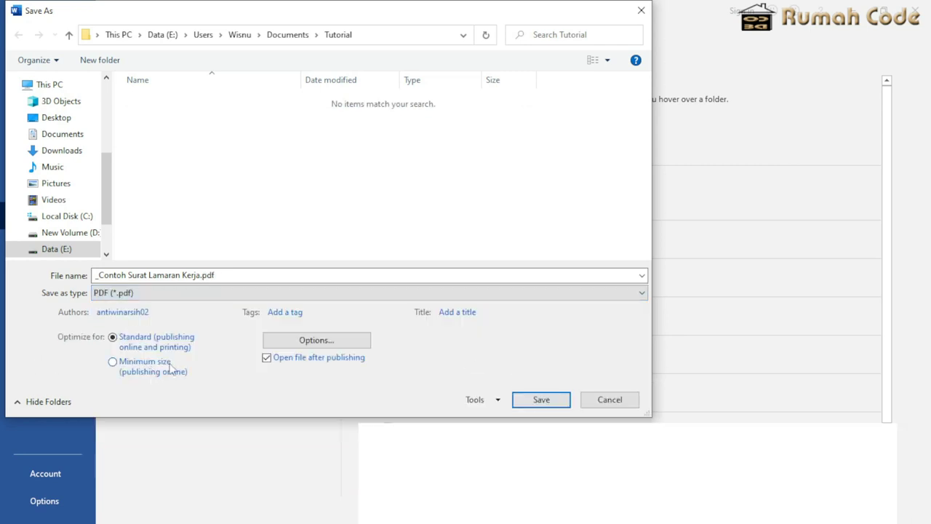
{"action": "left_click", "coordinate": [542, 401]}
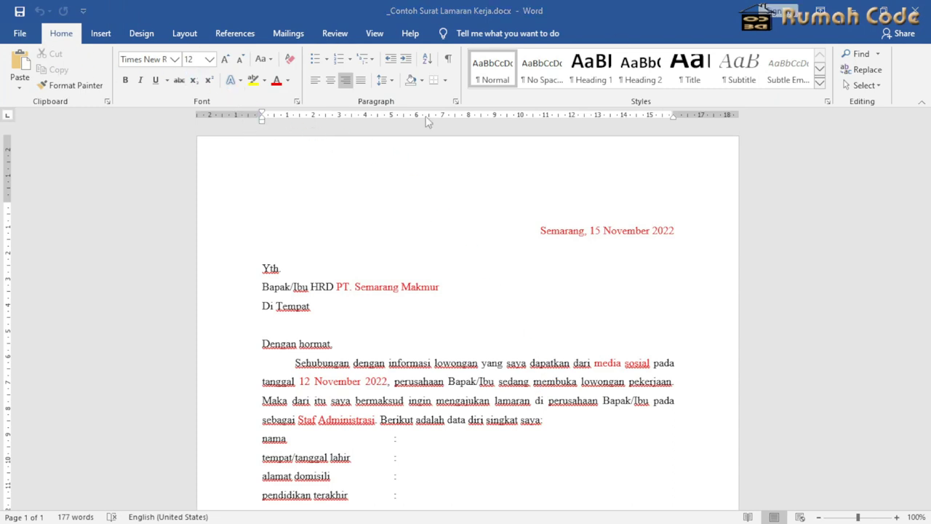
{"action": "scroll", "coordinate": [617, 200], "scroll_direction": "down", "scroll_amount": 1}
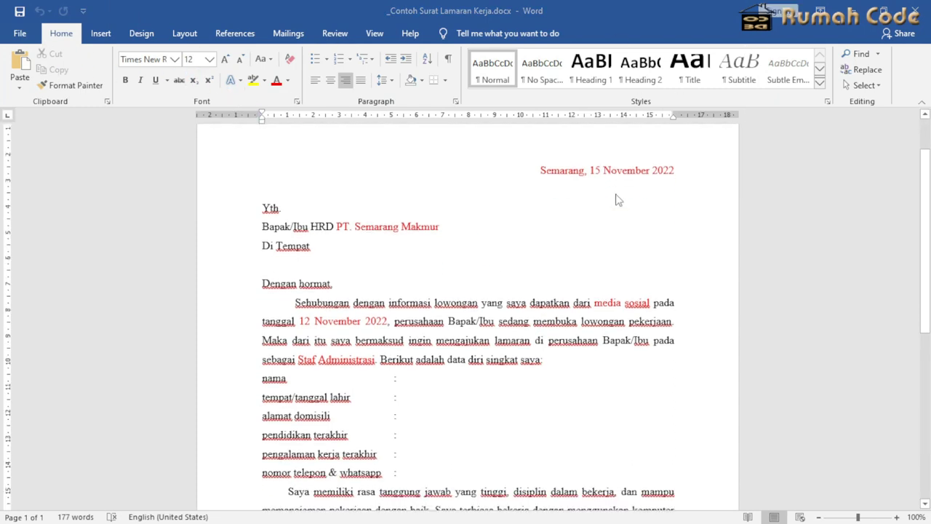
{"action": "scroll", "coordinate": [617, 200], "scroll_direction": "down", "scroll_amount": 1}
{"action": "scroll", "coordinate": [617, 200], "scroll_direction": "down", "scroll_amount": 2}
{"action": "scroll", "coordinate": [617, 200], "scroll_direction": "down", "scroll_amount": 3}
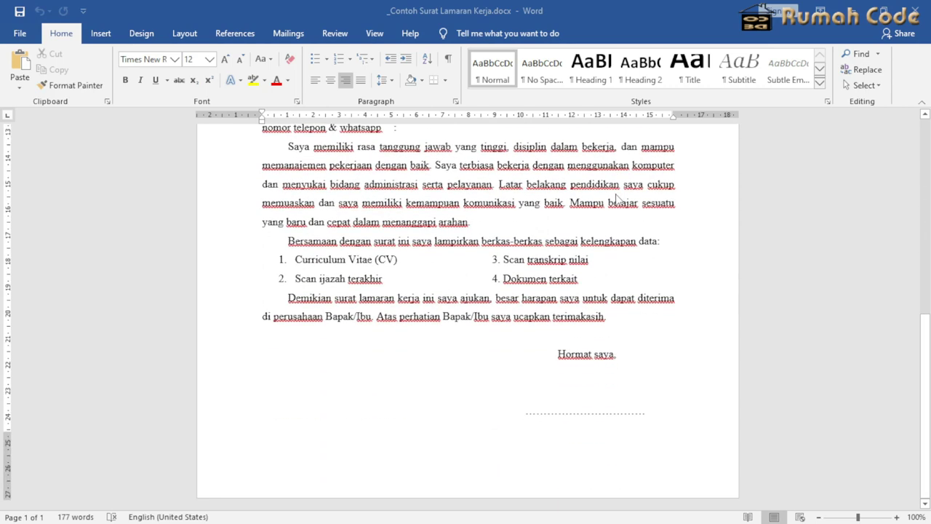
{"action": "scroll", "coordinate": [617, 200], "scroll_direction": "up", "scroll_amount": 2}
{"action": "scroll", "coordinate": [617, 200], "scroll_direction": "up", "scroll_amount": 3}
{"action": "scroll", "coordinate": [617, 200], "scroll_direction": "up", "scroll_amount": 2}
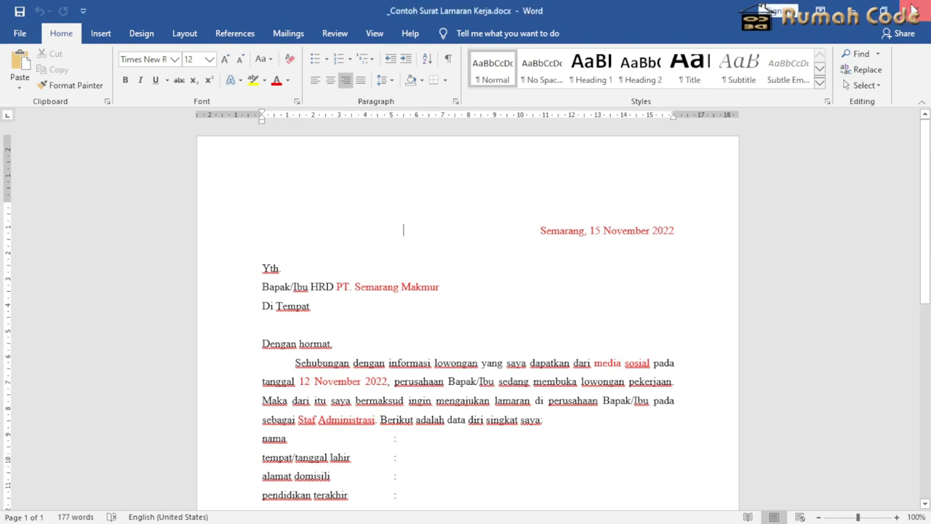
Step: Close Word and bring up the context menu for _Contoh Surat Lamaran Kerja.pdf
{"action": "left_click", "coordinate": [914, 9]}
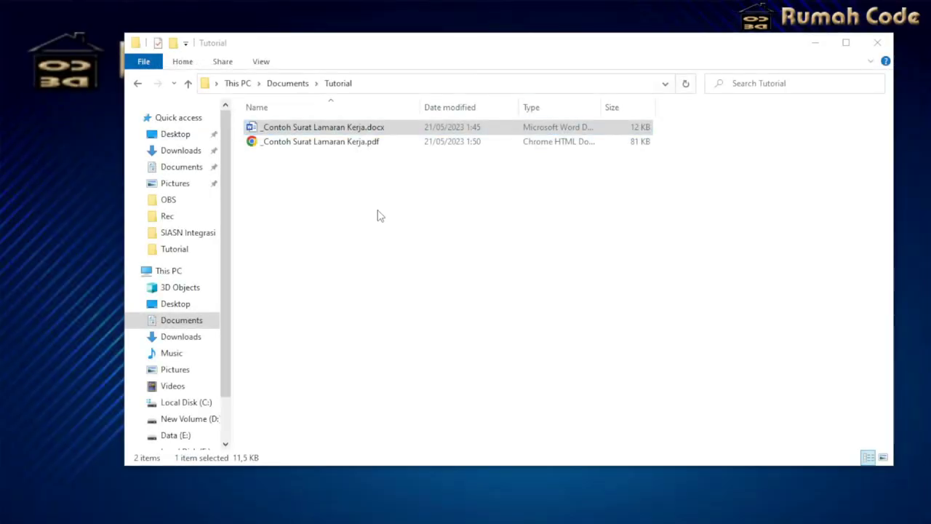
{"action": "left_click", "coordinate": [332, 150]}
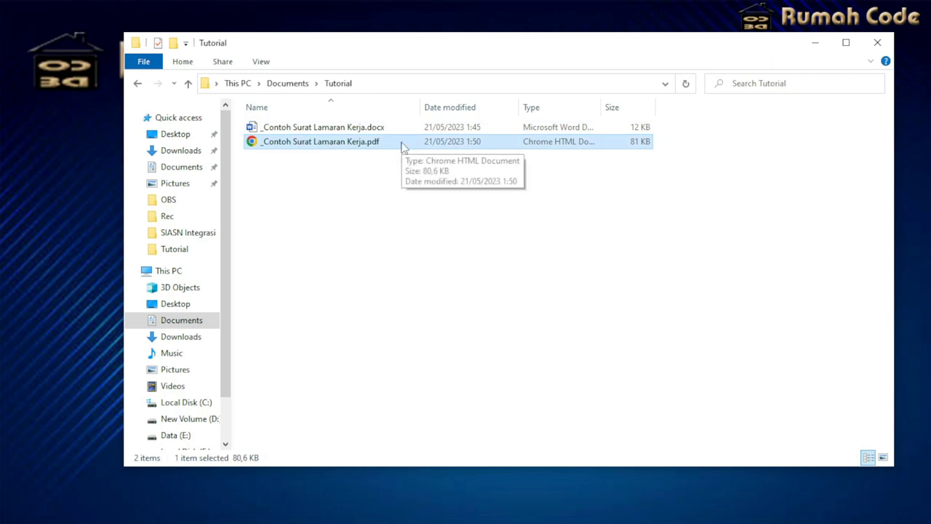
{"action": "left_click", "coordinate": [399, 130]}
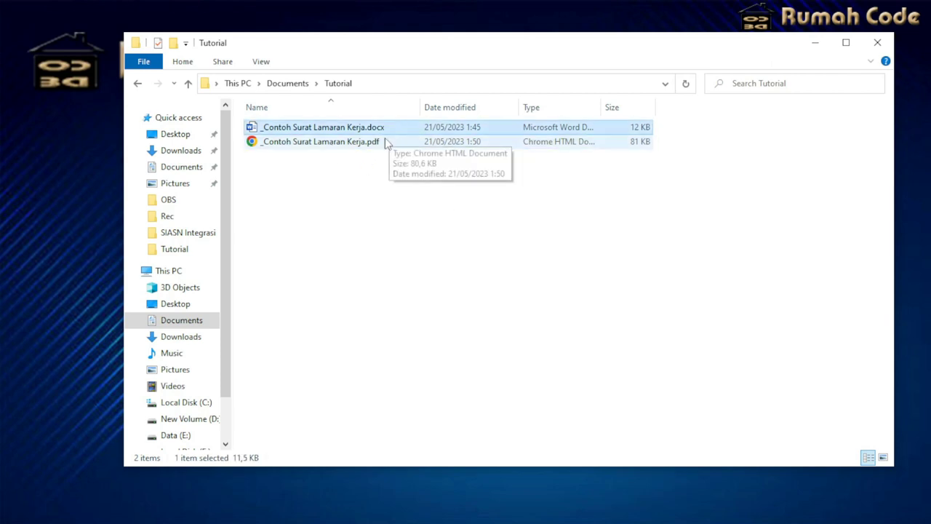
{"action": "left_click", "coordinate": [384, 144]}
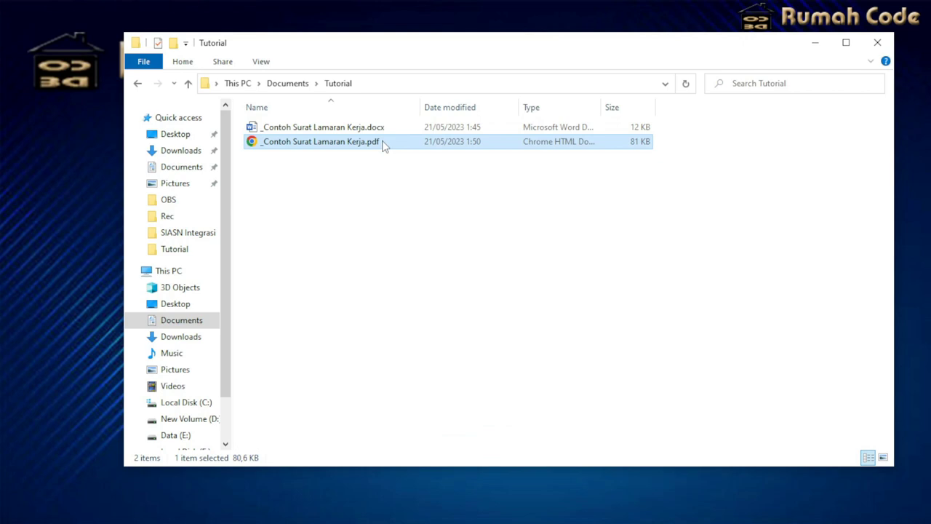
{"action": "right_click", "coordinate": [345, 148]}
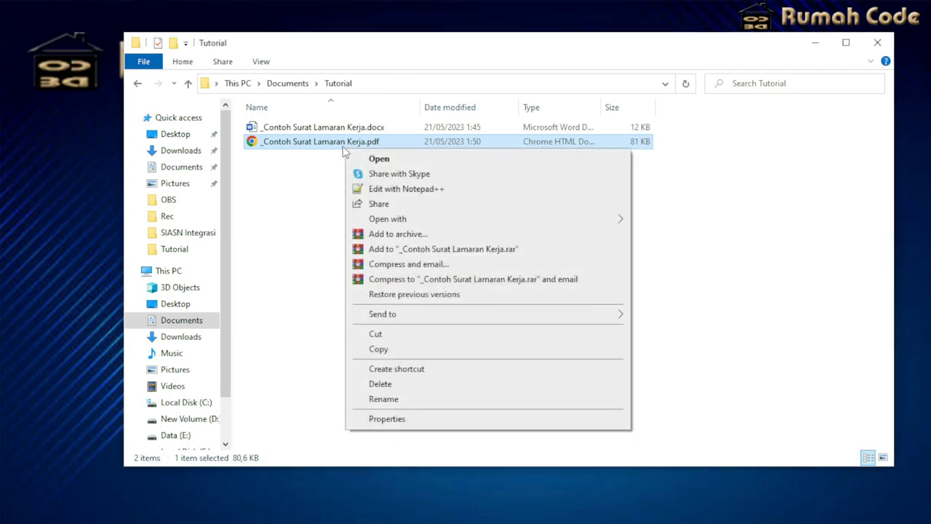
{"action": "mouse_move", "coordinate": [388, 219]}
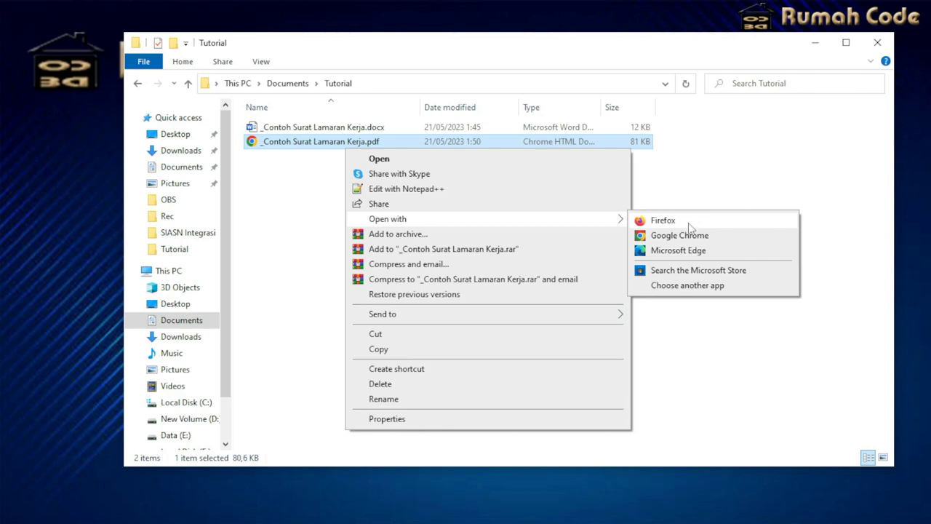
Step: Open the PDF letter in Firefox, reposition the window, and scroll through the page
{"action": "left_click", "coordinate": [690, 227]}
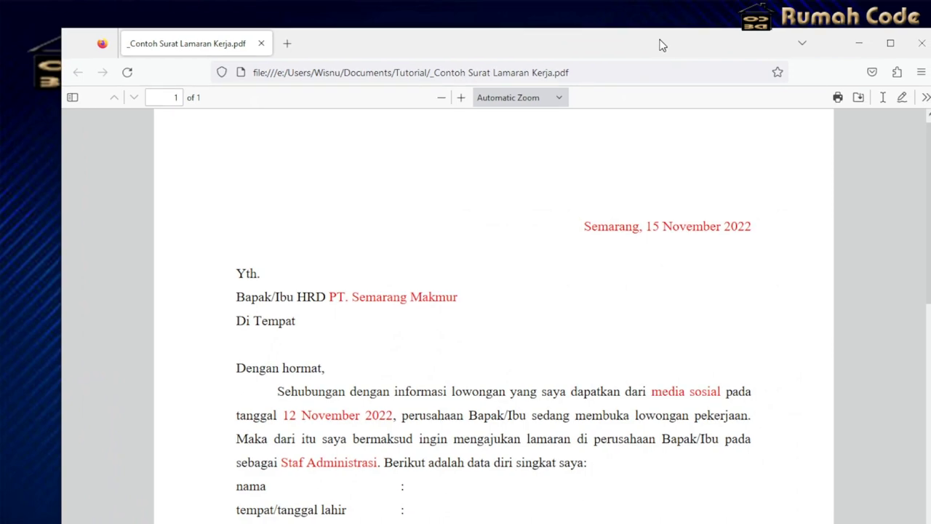
{"action": "left_click_drag", "start_coordinate": [663, 45], "coordinate": [636, 22]}
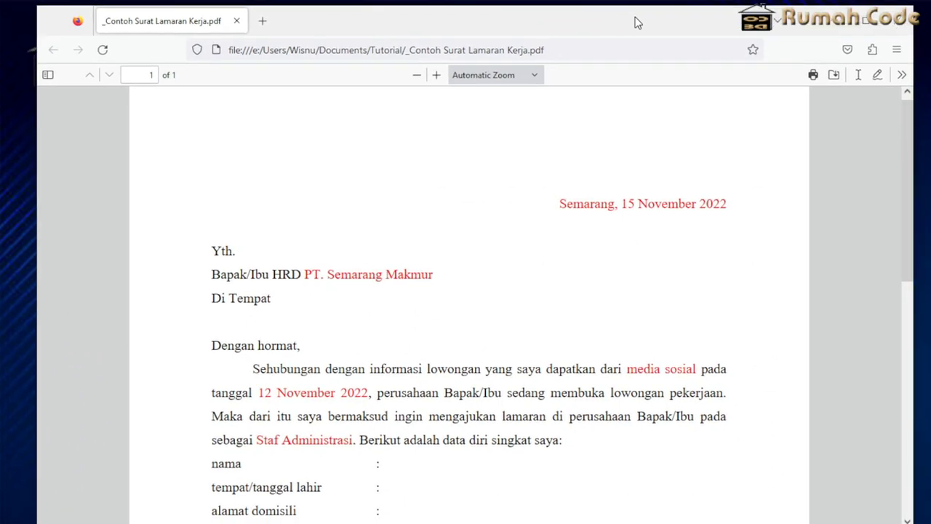
{"action": "scroll", "coordinate": [531, 189], "scroll_direction": "down", "scroll_amount": 3}
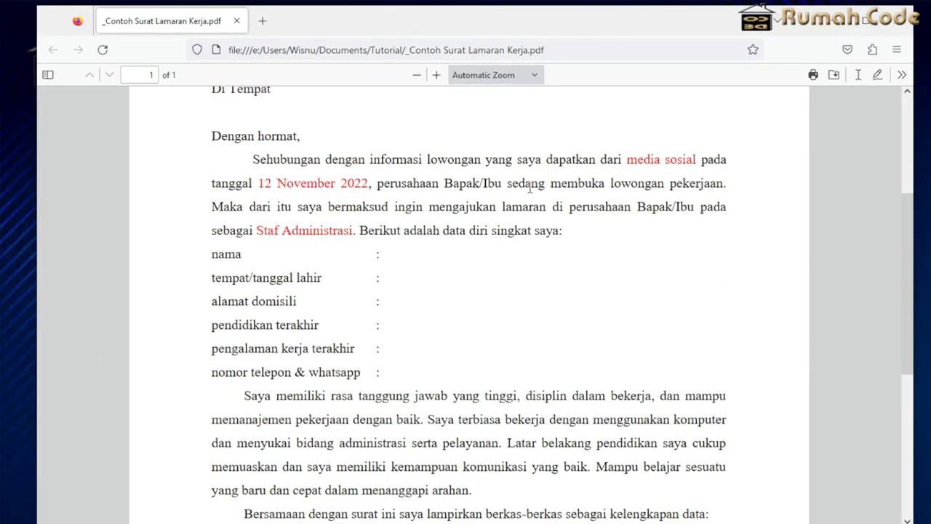
{"action": "scroll", "coordinate": [530, 188], "scroll_direction": "down", "scroll_amount": 4}
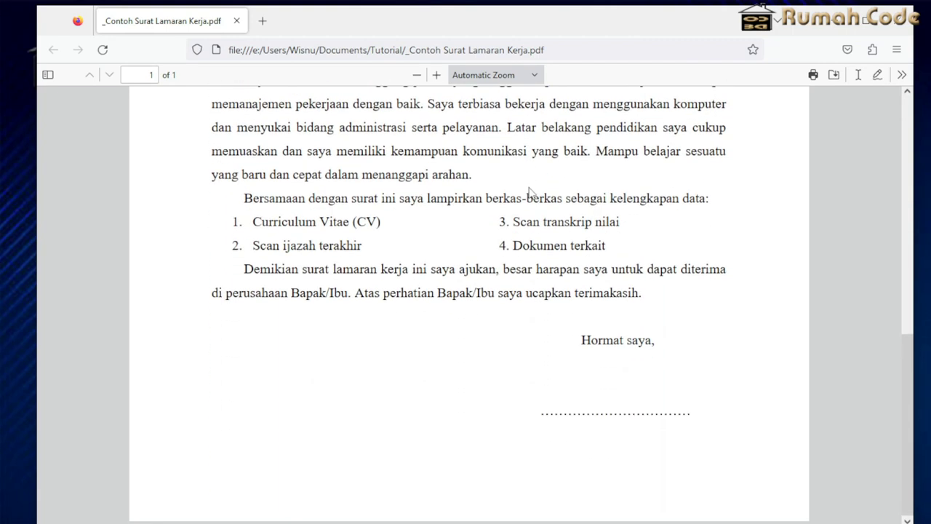
{"action": "scroll", "coordinate": [530, 190], "scroll_direction": "up", "scroll_amount": 2}
{"action": "scroll", "coordinate": [530, 191], "scroll_direction": "up", "scroll_amount": 3}
{"action": "scroll", "coordinate": [530, 192], "scroll_direction": "up", "scroll_amount": 3}
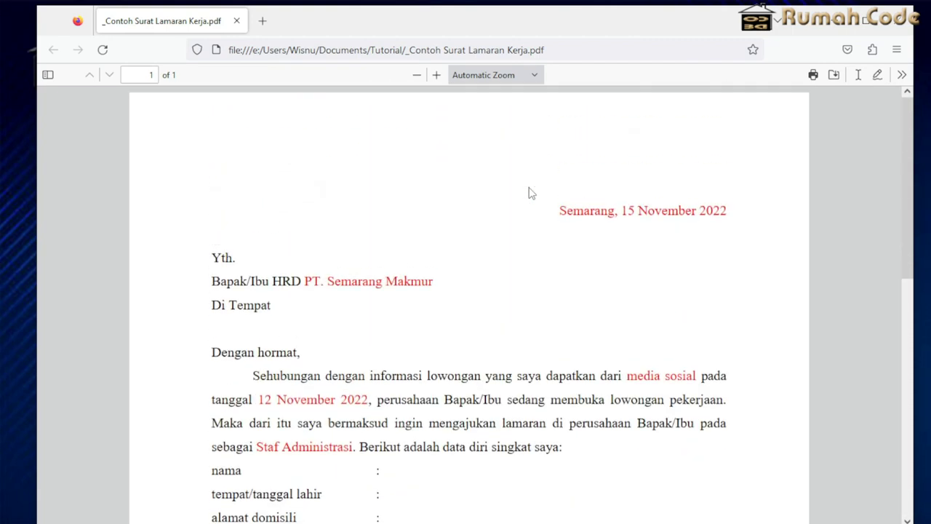
Step: Check the Semarang date line text, then scroll down to the signature and back
{"action": "left_click", "coordinate": [561, 210]}
{"action": "left_click_drag", "start_coordinate": [604, 220], "coordinate": [669, 245]}
{"action": "left_click", "coordinate": [636, 286]}
{"action": "scroll", "coordinate": [636, 287], "scroll_direction": "down", "scroll_amount": 5}
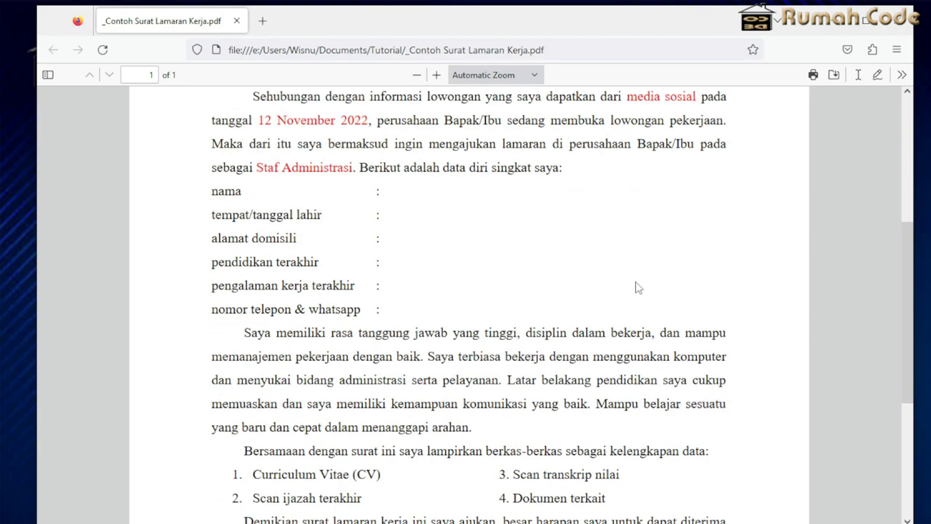
{"action": "scroll", "coordinate": [638, 288], "scroll_direction": "down", "scroll_amount": 2}
{"action": "scroll", "coordinate": [636, 287], "scroll_direction": "down", "scroll_amount": 1}
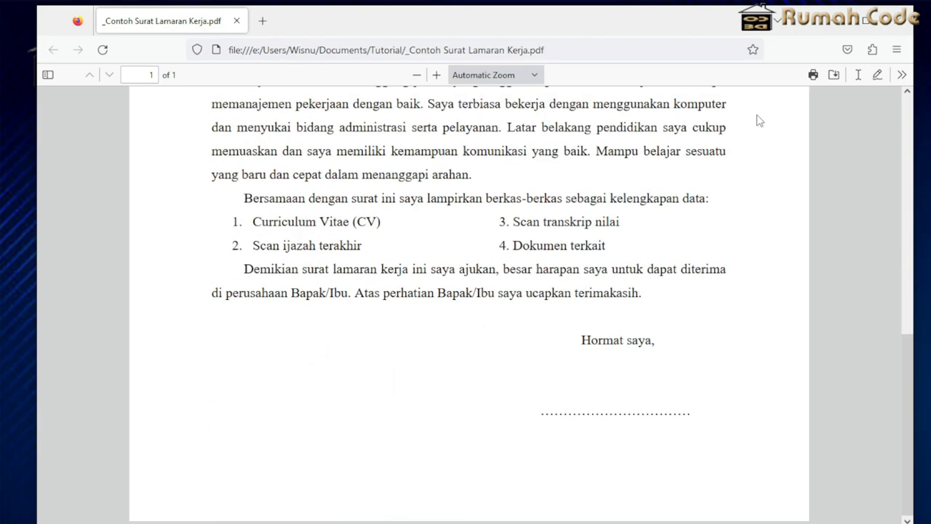
{"action": "scroll", "coordinate": [712, 238], "scroll_direction": "up", "scroll_amount": 2}
{"action": "scroll", "coordinate": [711, 238], "scroll_direction": "up", "scroll_amount": 4}
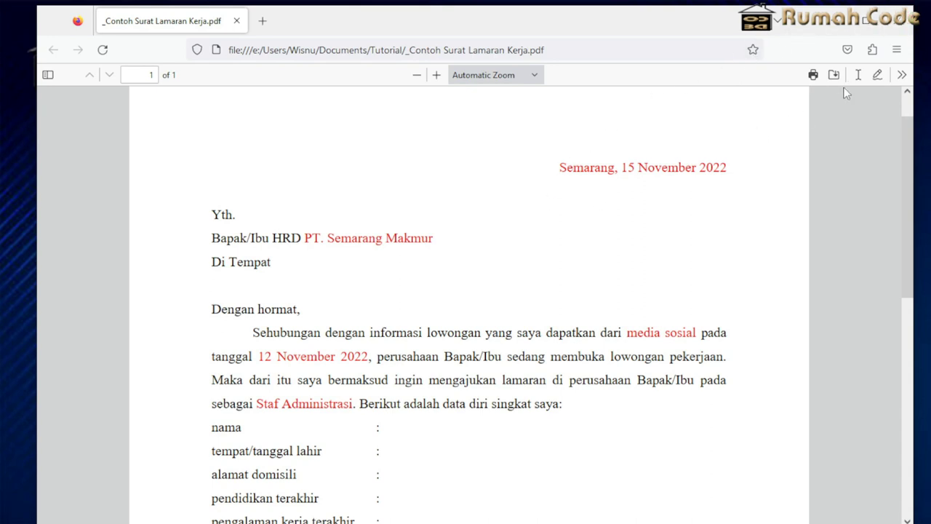
Step: Close the Firefox window showing the PDF letter
{"action": "left_click", "coordinate": [897, 20]}
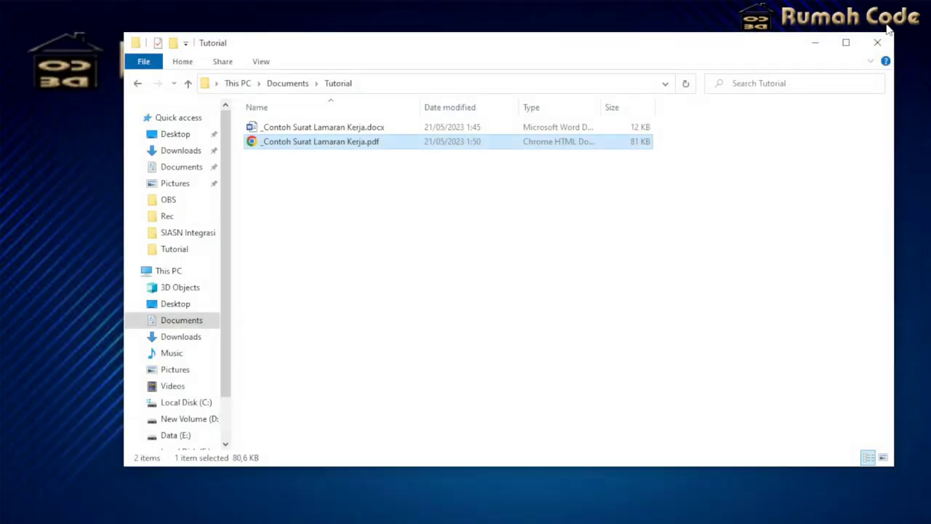